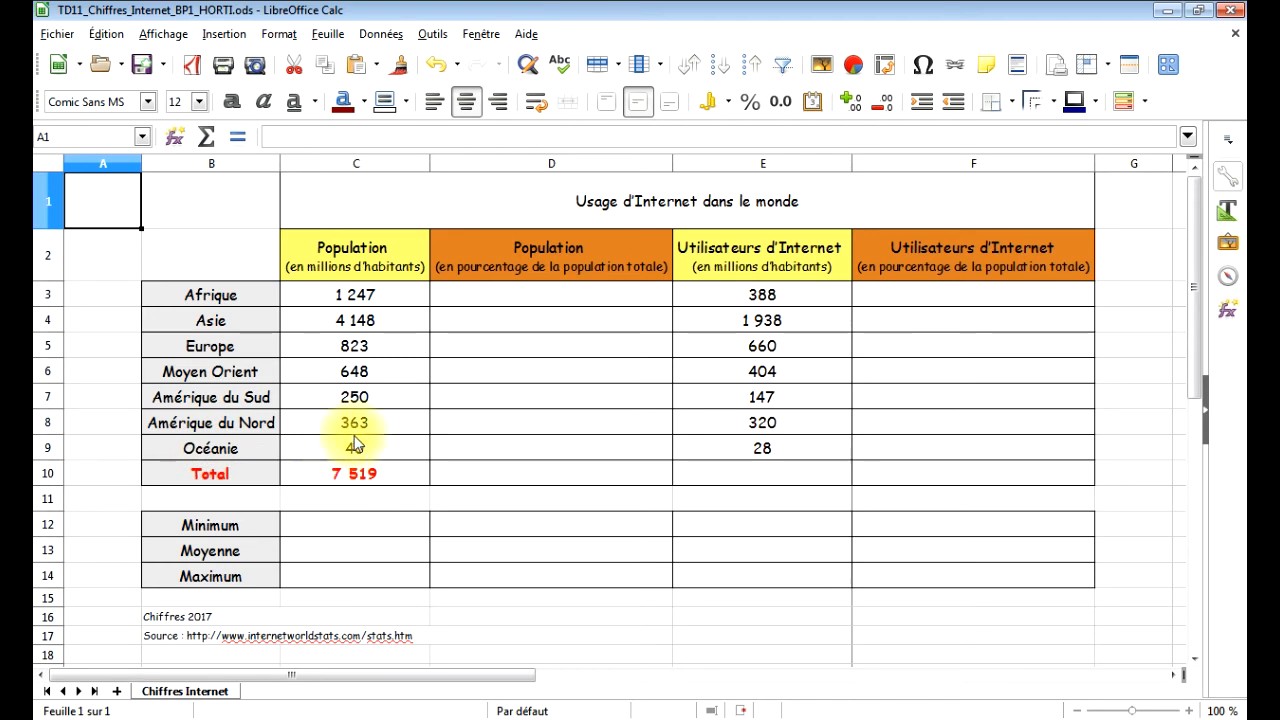
Calculate Afrique's share of the total population in D3 with the formula =C3/C10.
left_click(477, 294)
key("ctrl+shift+5")
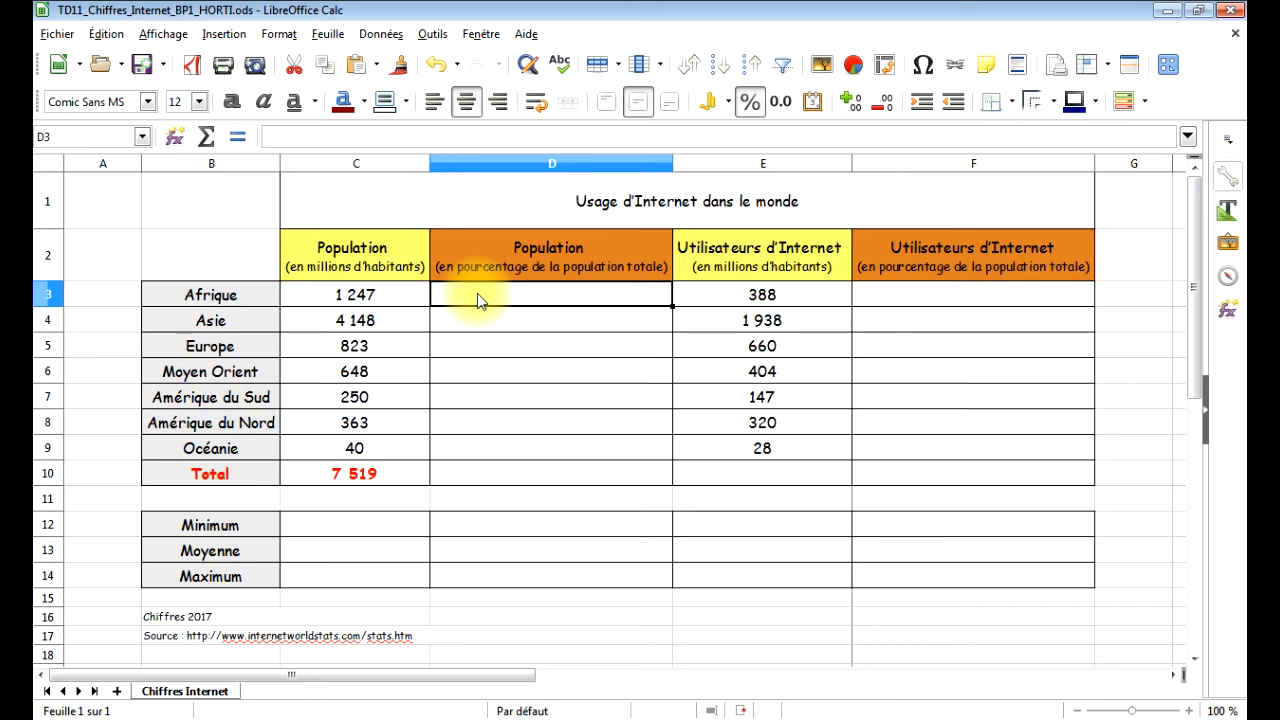
type("=")
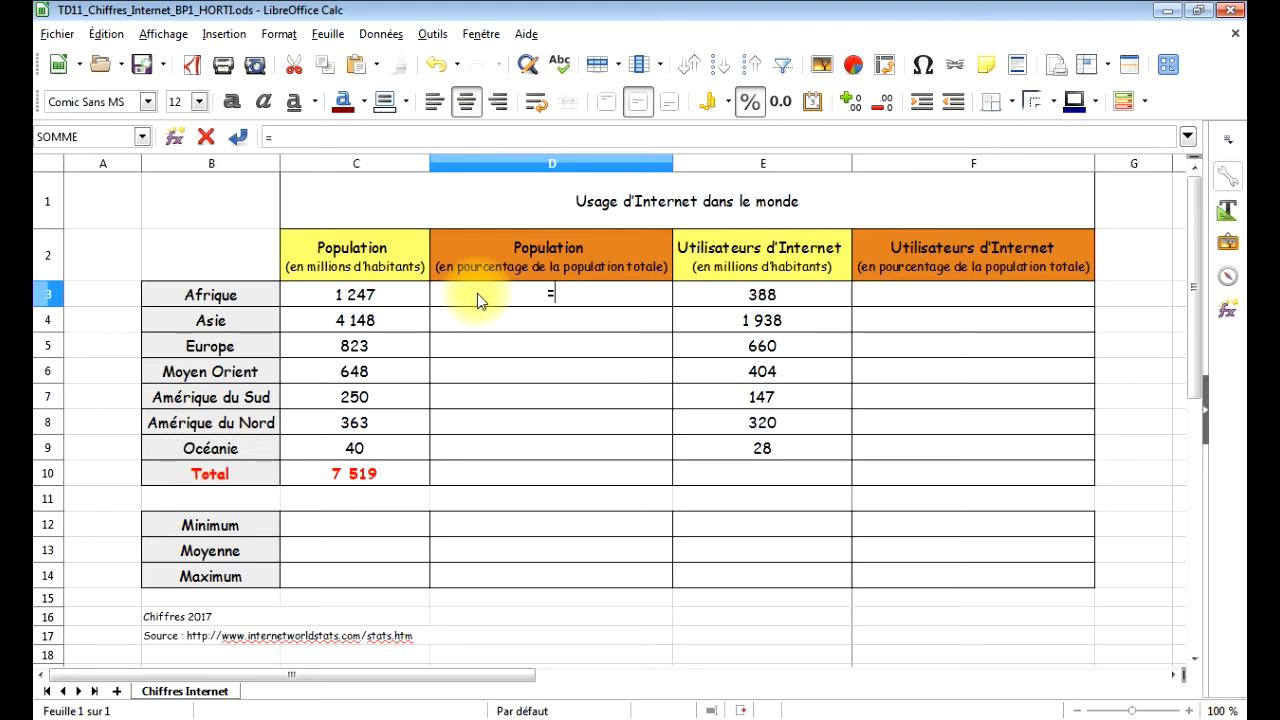
left_click(362, 302)
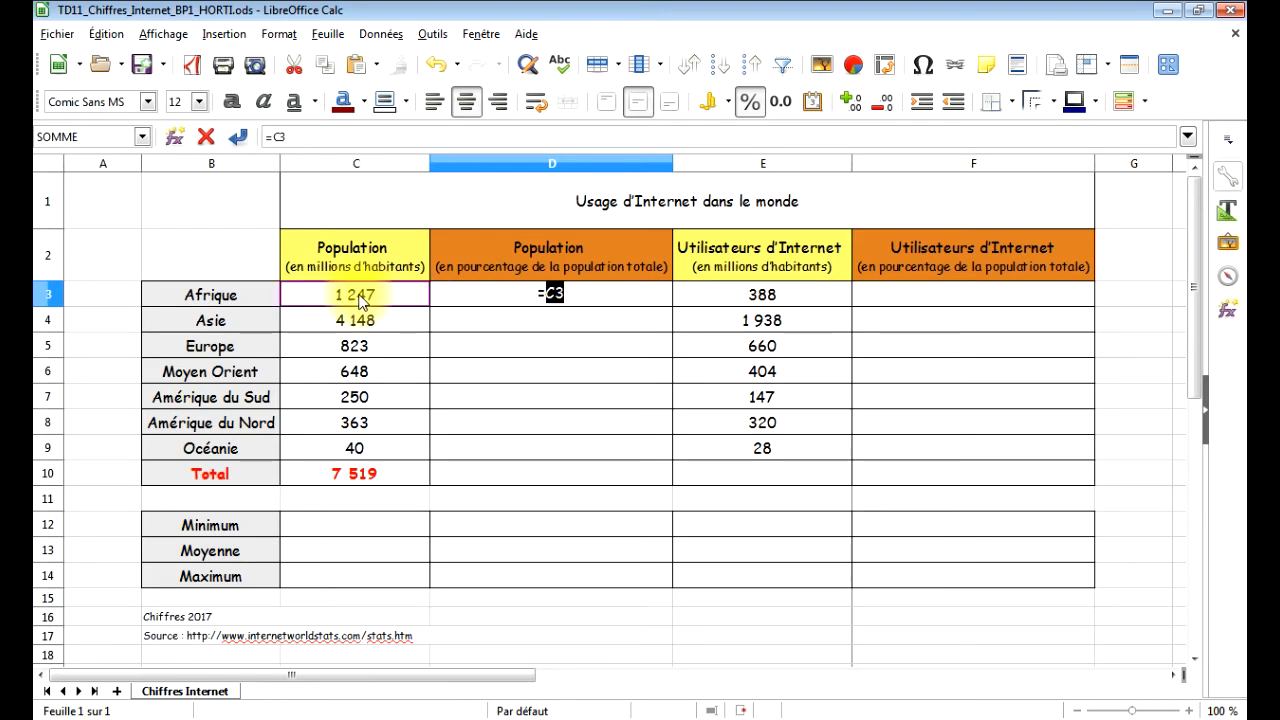
type("/")
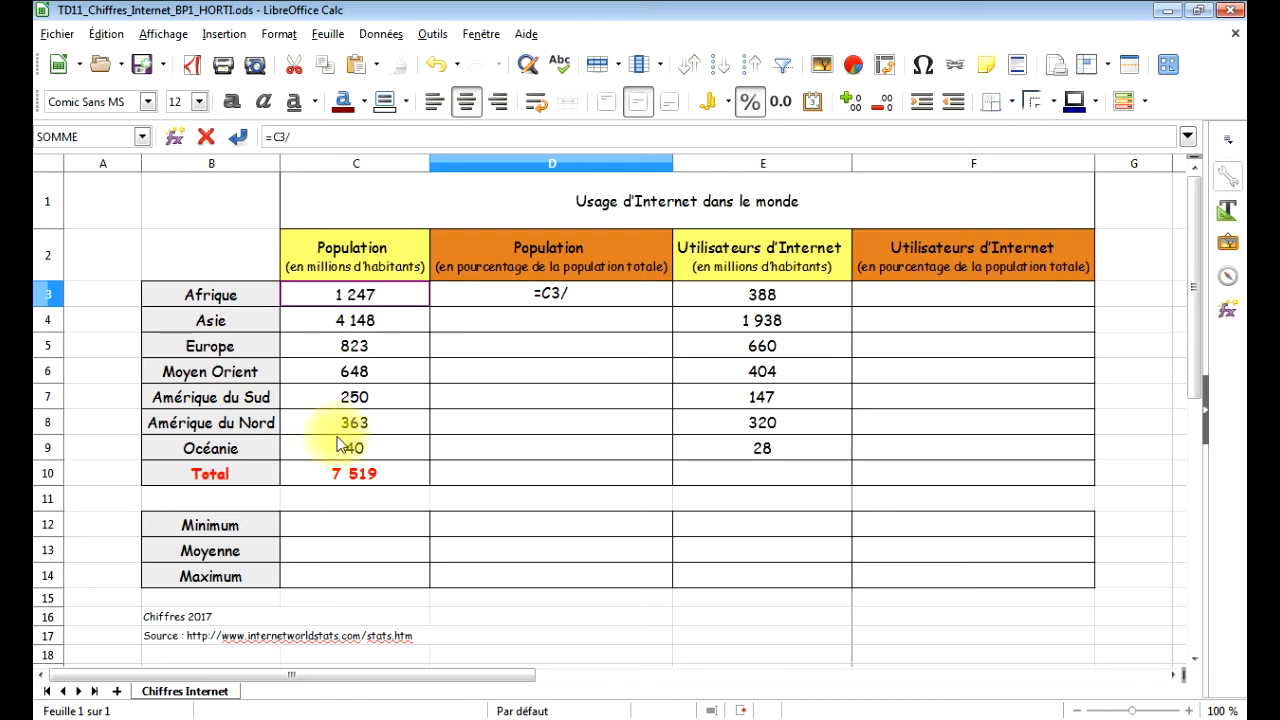
left_click(338, 476)
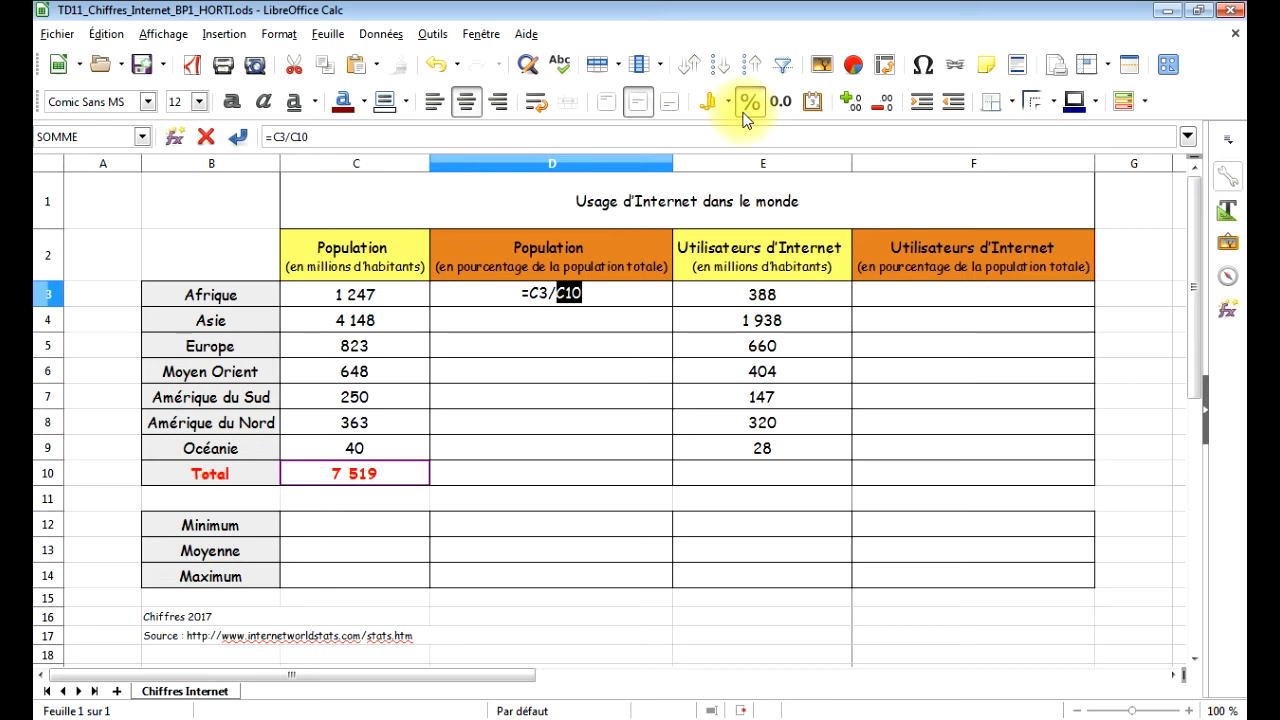
key("Return")
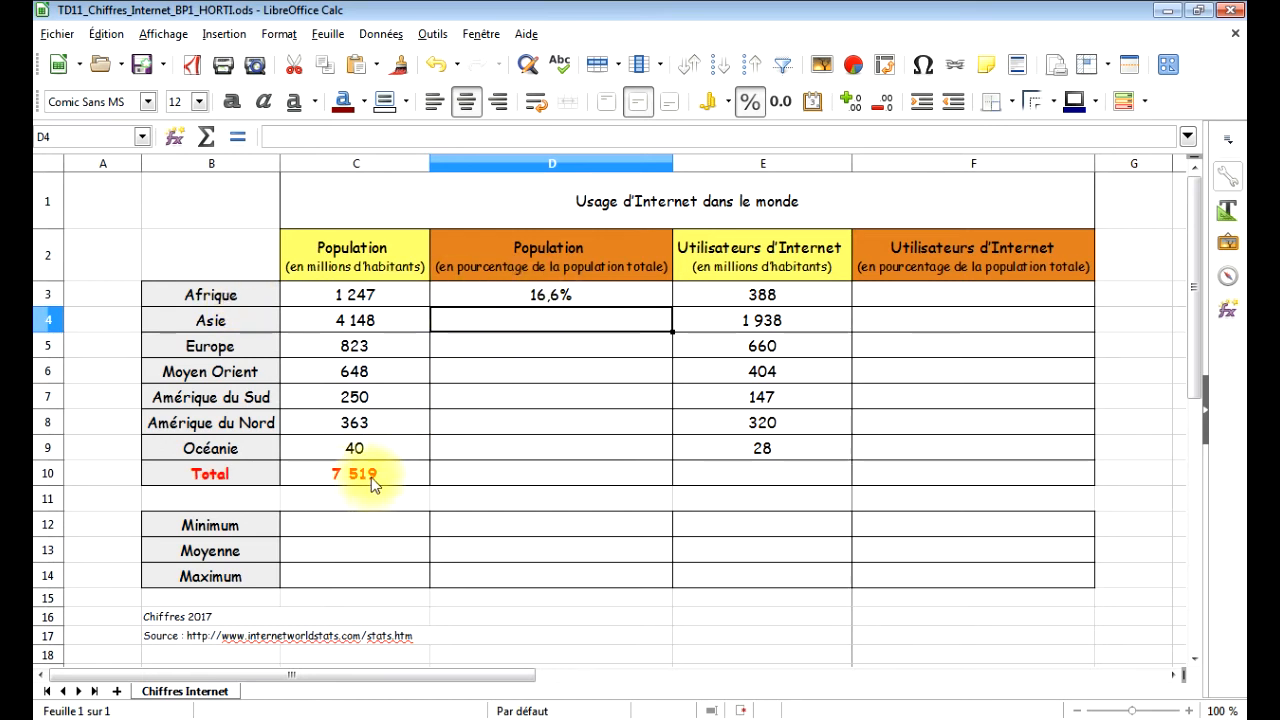
Try to copy the D3 formula down to D4 for Asie and inspect the cell references in the copy.
left_click(550, 295)
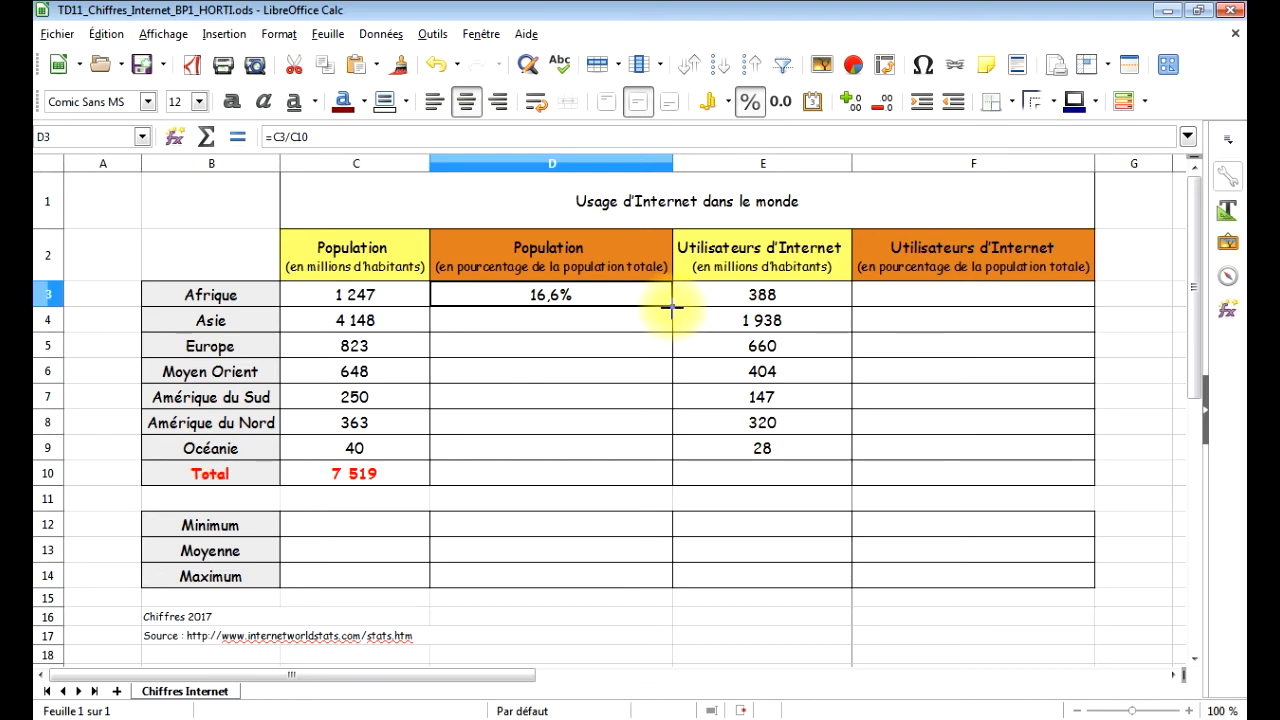
left_click_drag(671, 309, 671, 322)
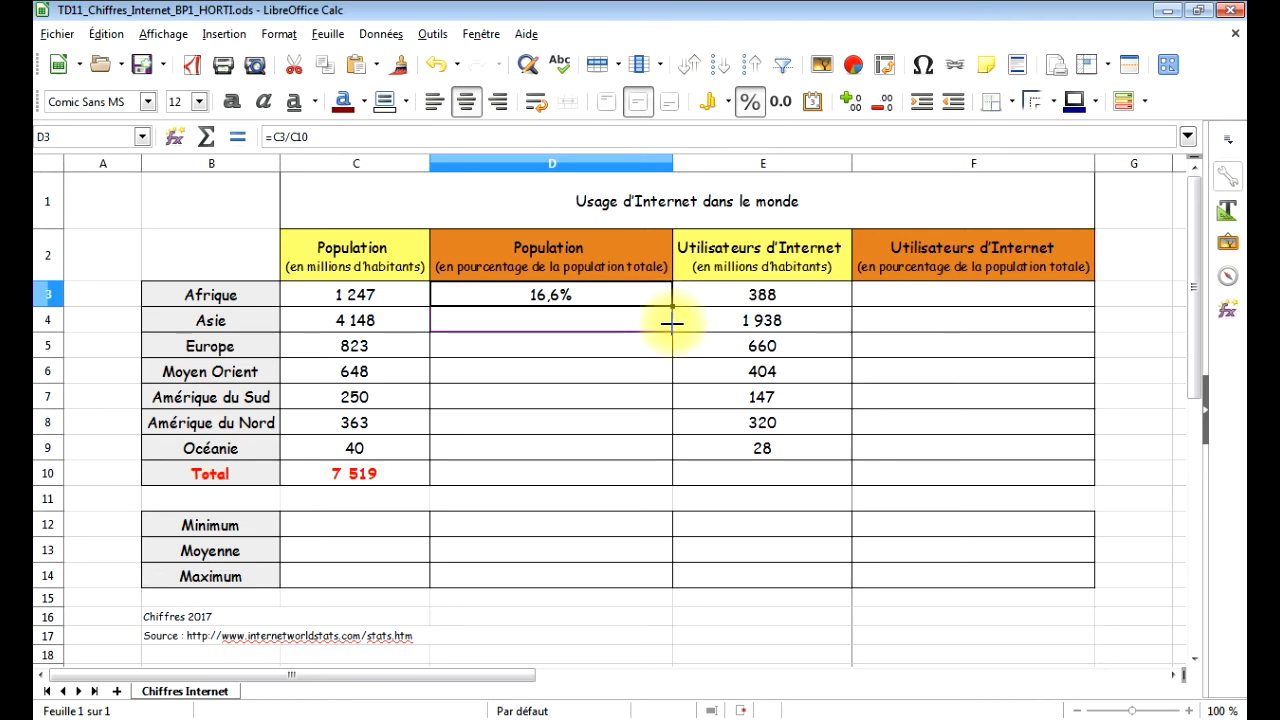
left_click_drag(671, 322, 672, 322)
left_click(538, 328)
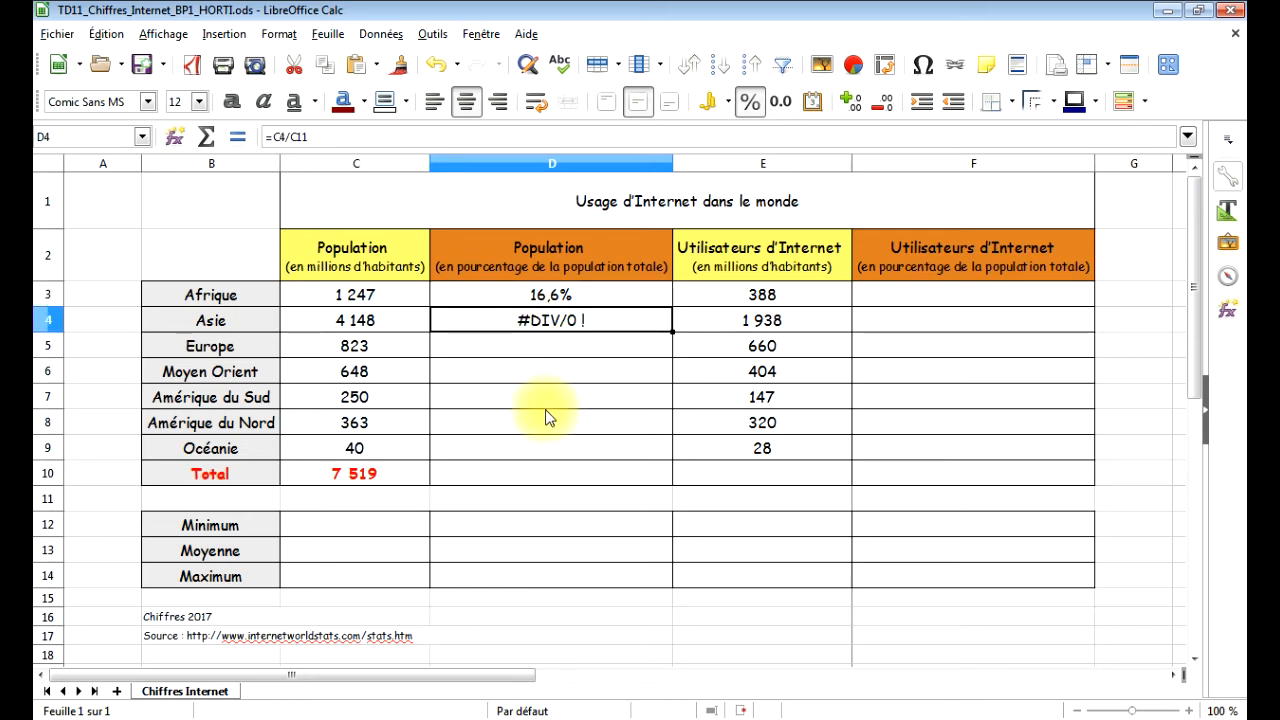
double_click(542, 321)
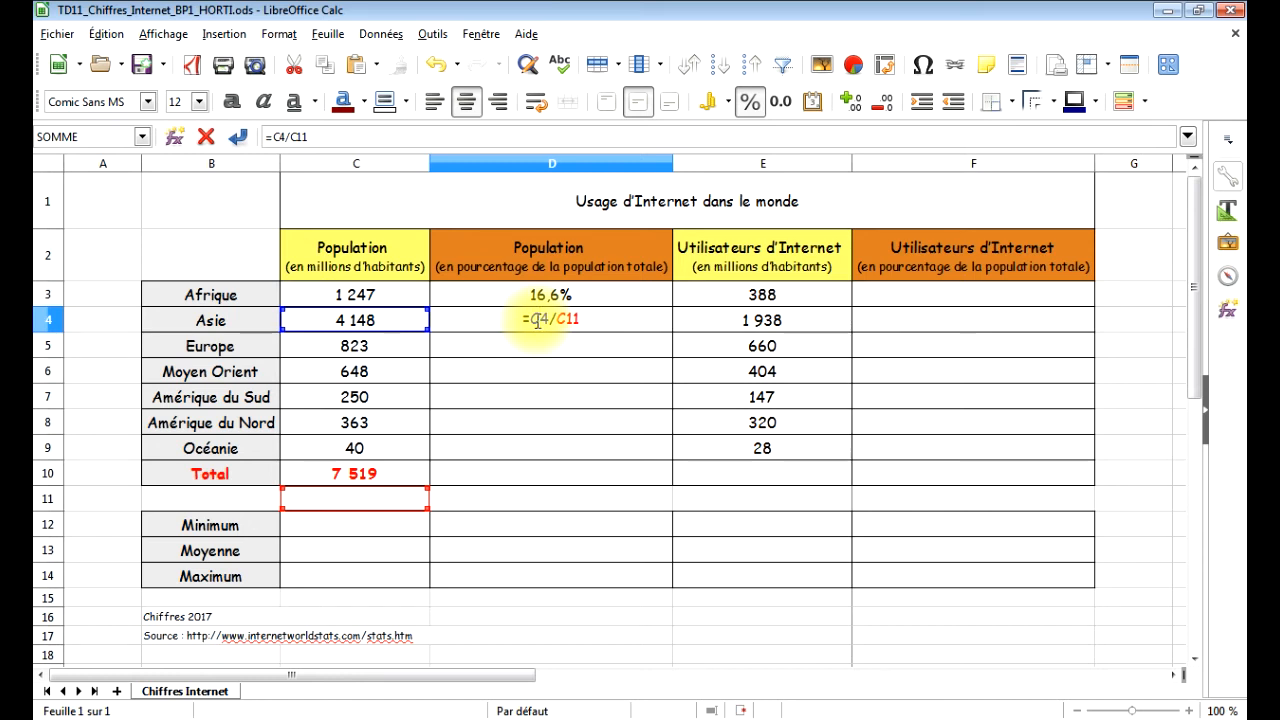
key("Return")
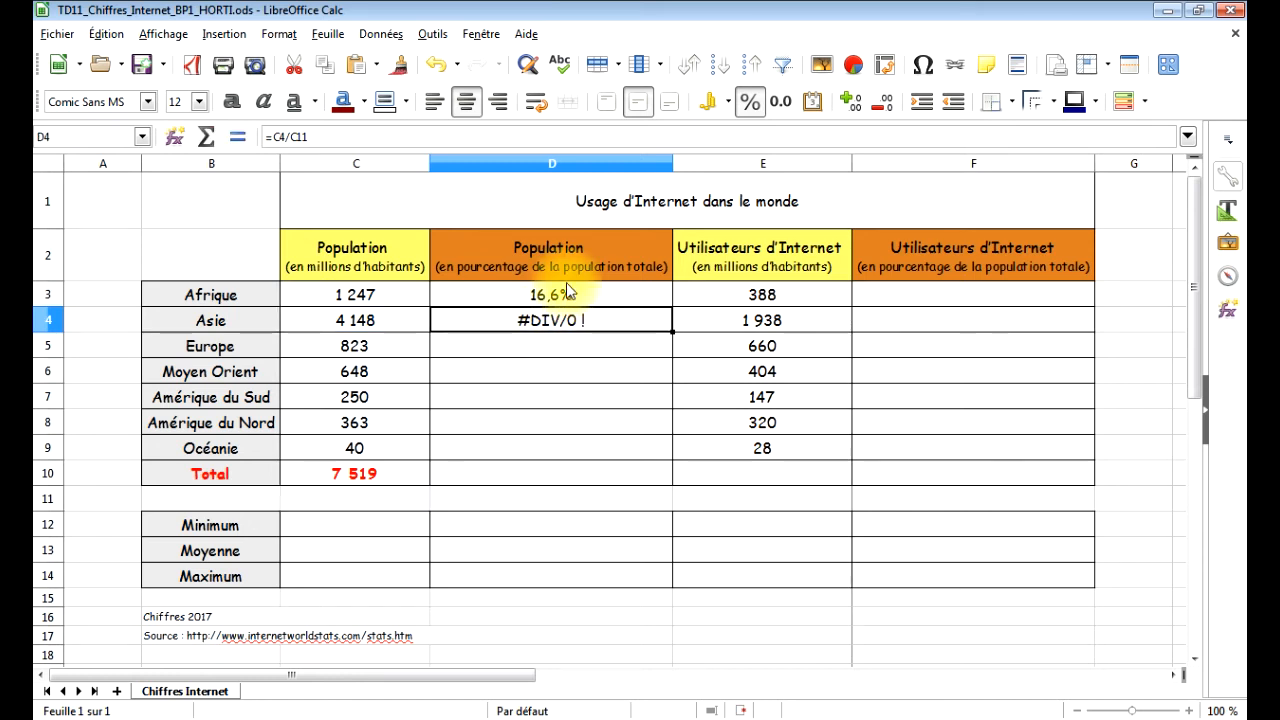
Make the reference to the population total absolute in D3, so the formula reads =C3/$C$10.
left_click(555, 295)
double_click(555, 295)
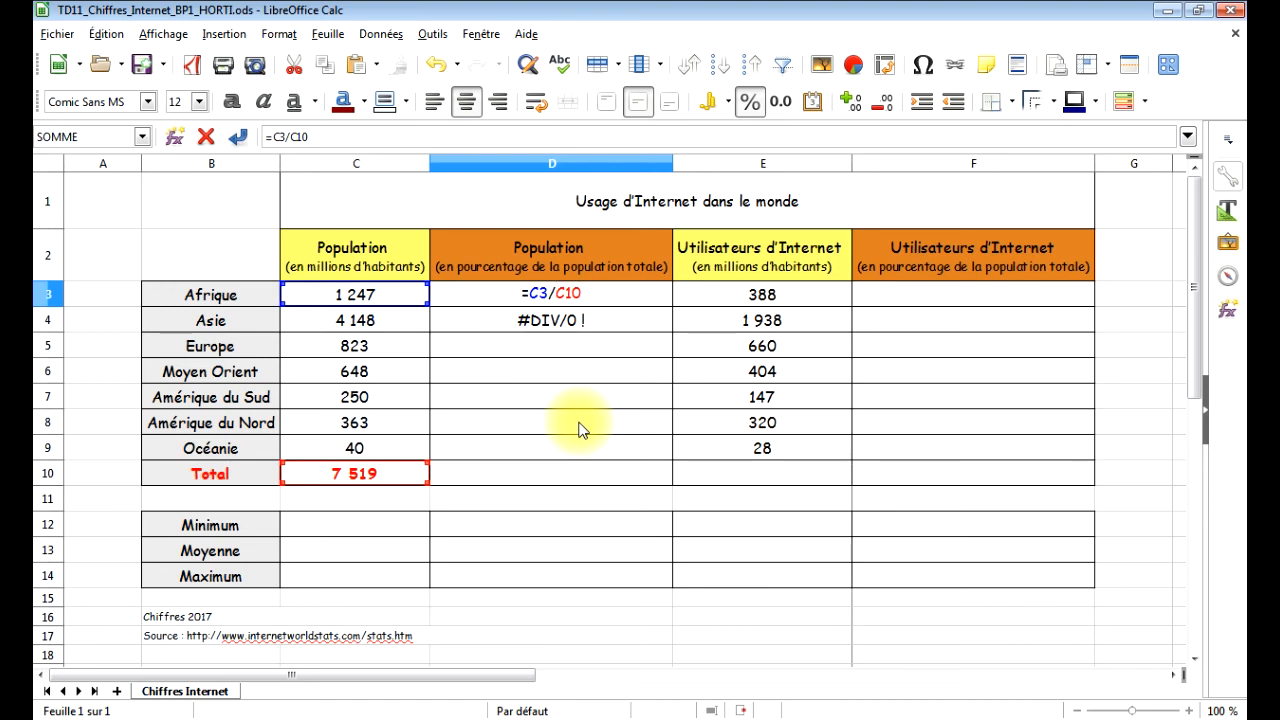
left_click(570, 289)
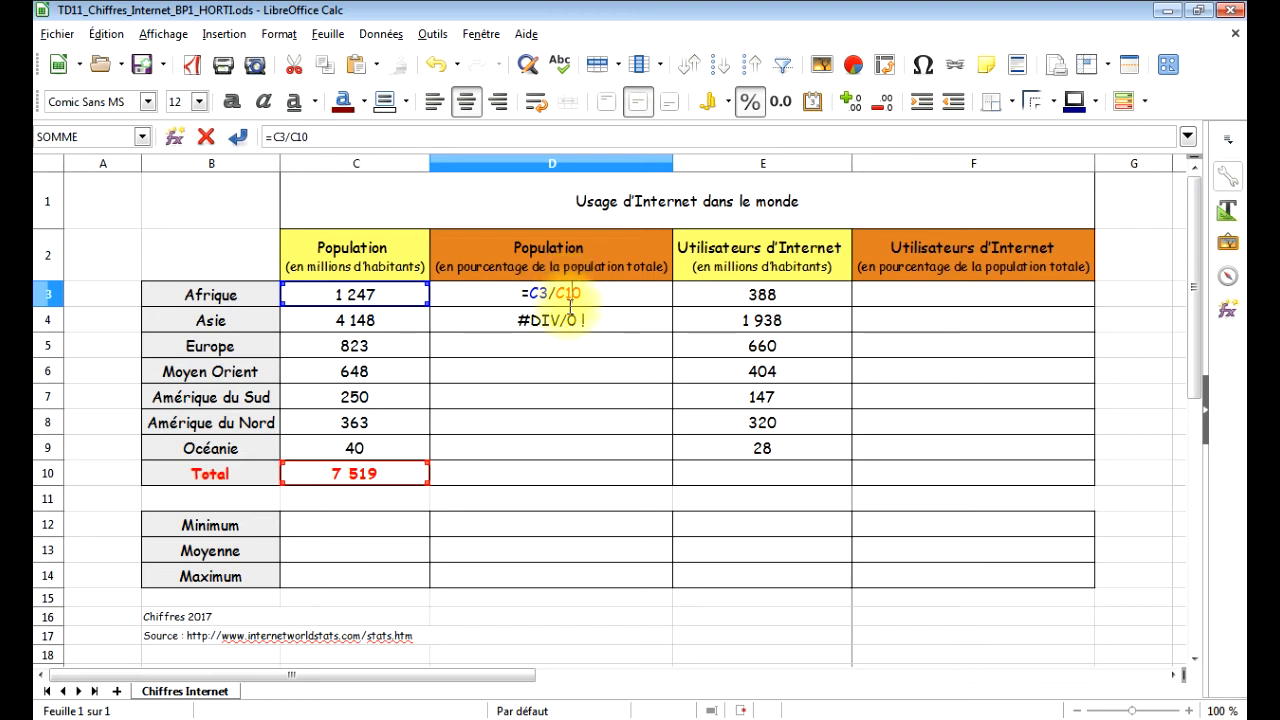
key("F4")
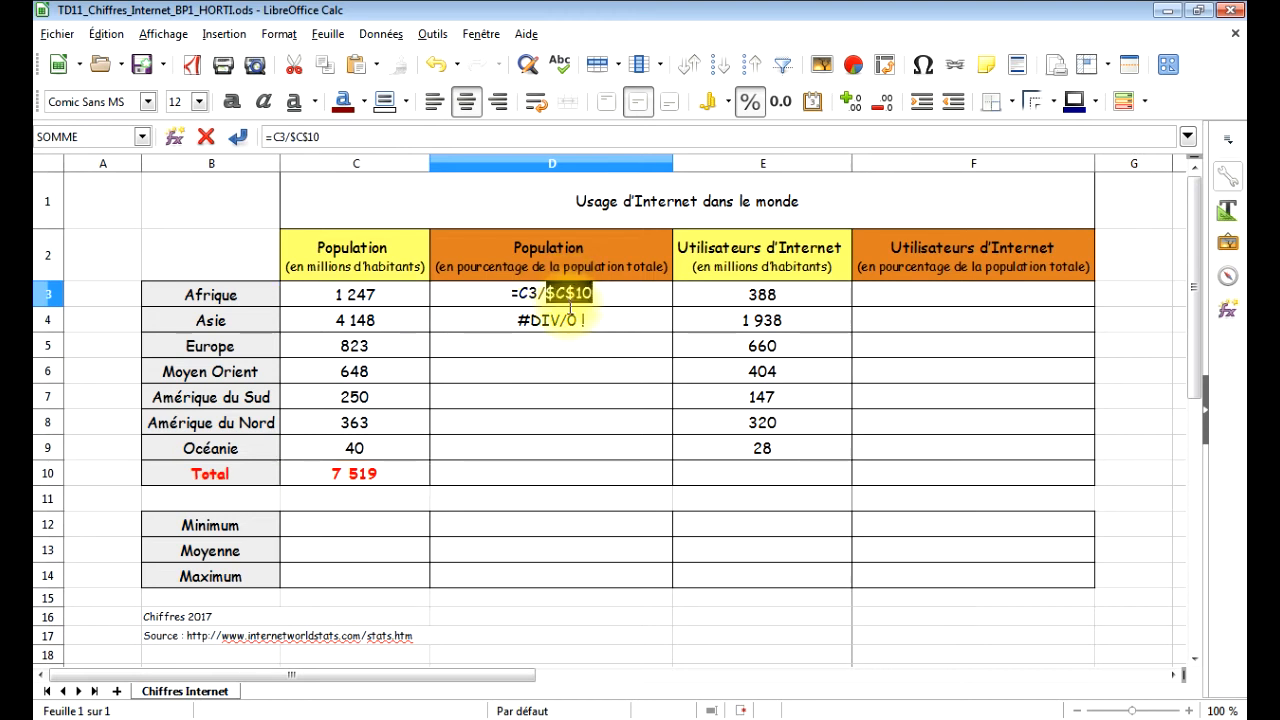
left_click(572, 292)
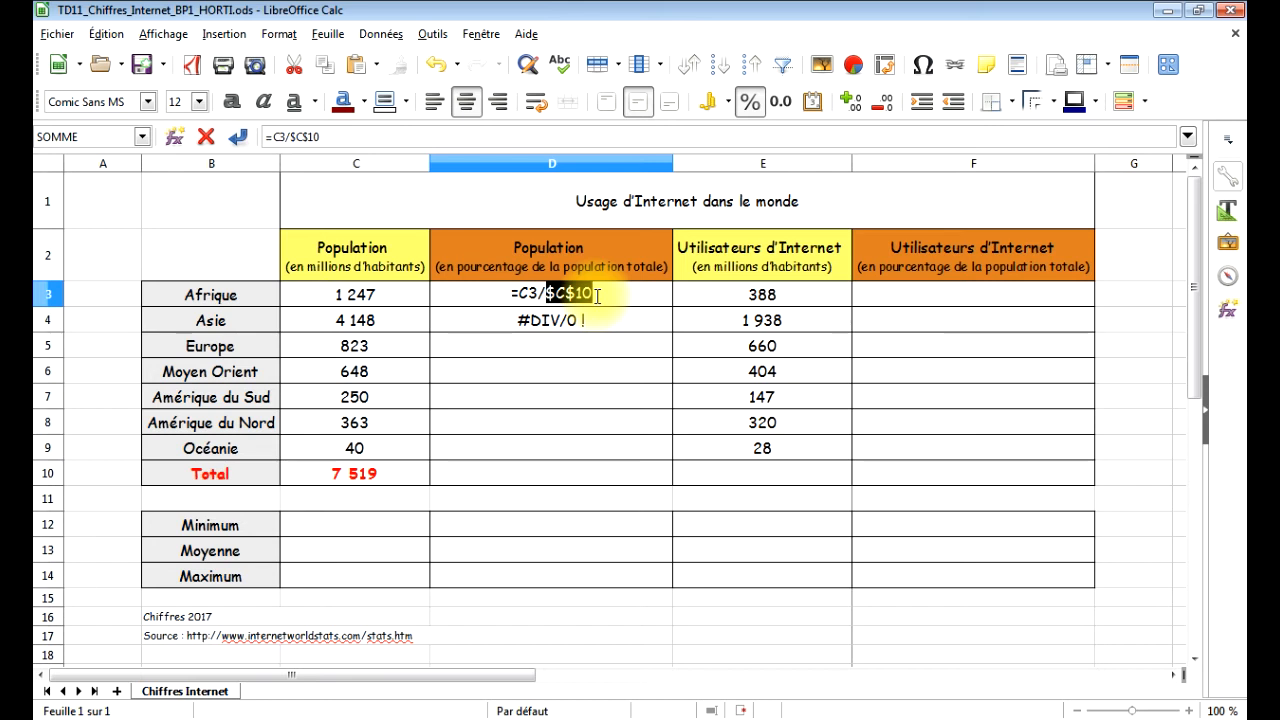
key("Return")
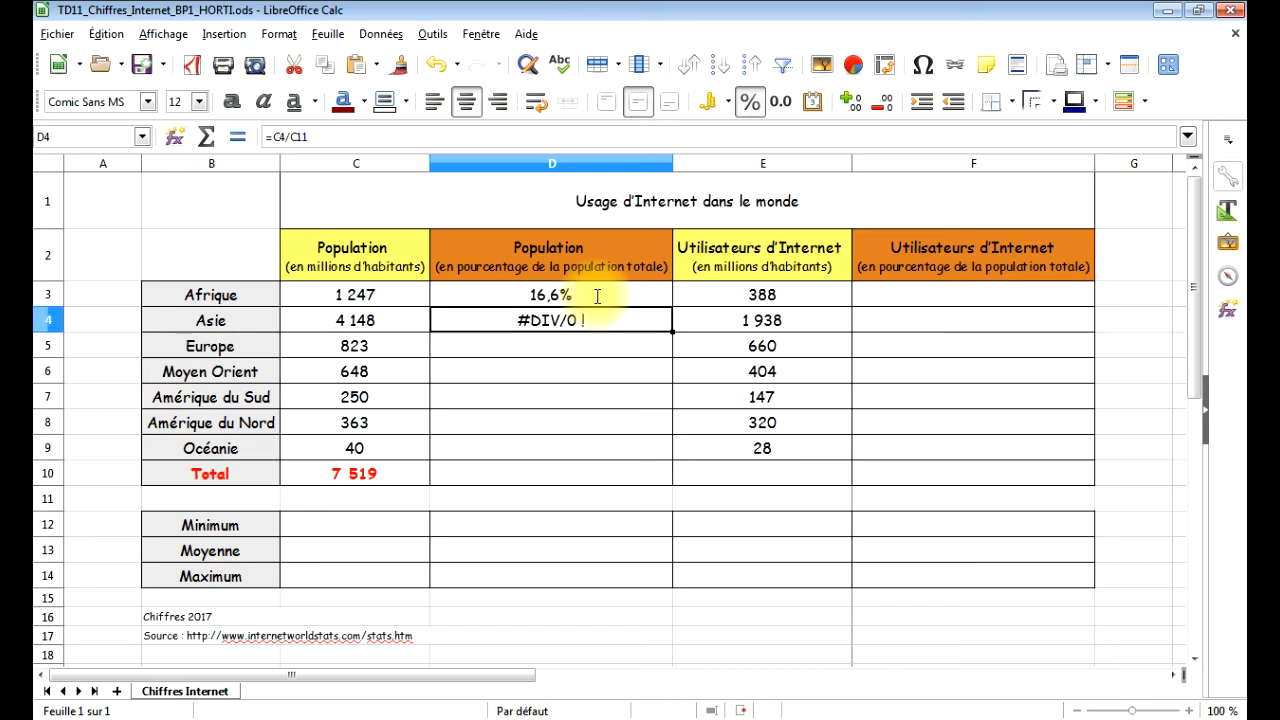
Fill the D3 formula down to D9 and check the references in the Océanie formula.
left_click(597, 296)
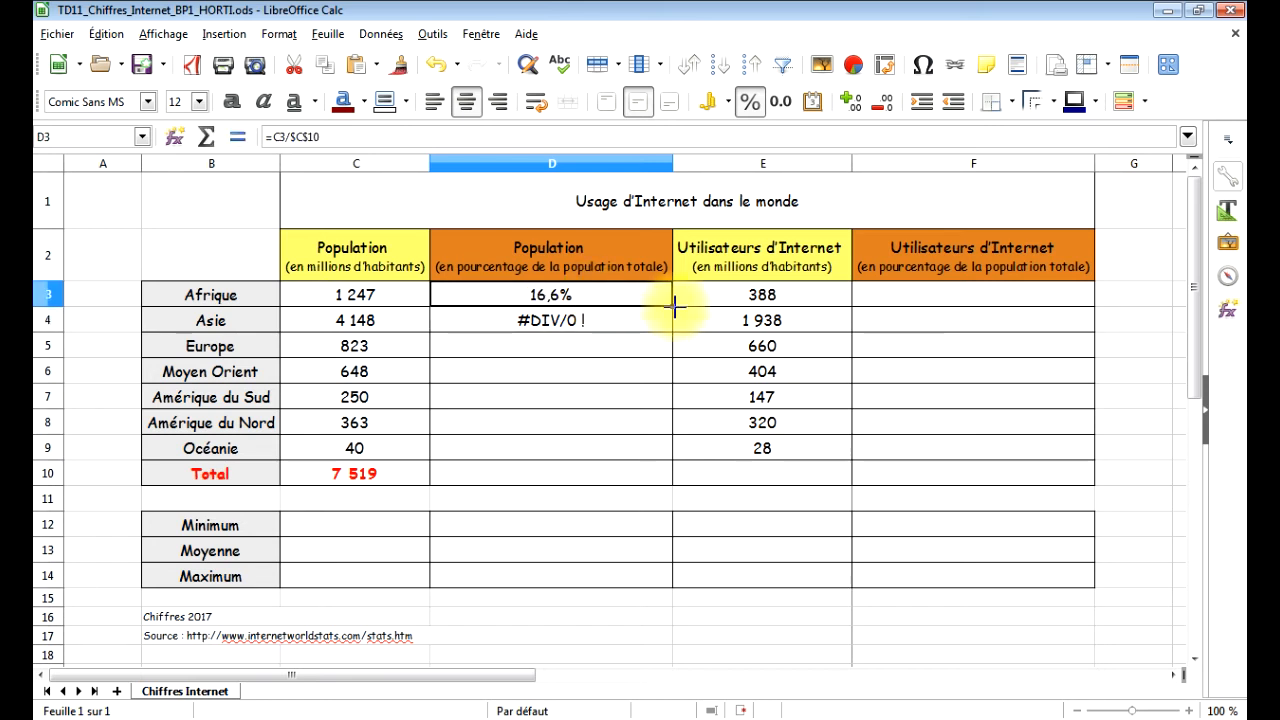
left_click_drag(672, 307, 666, 451)
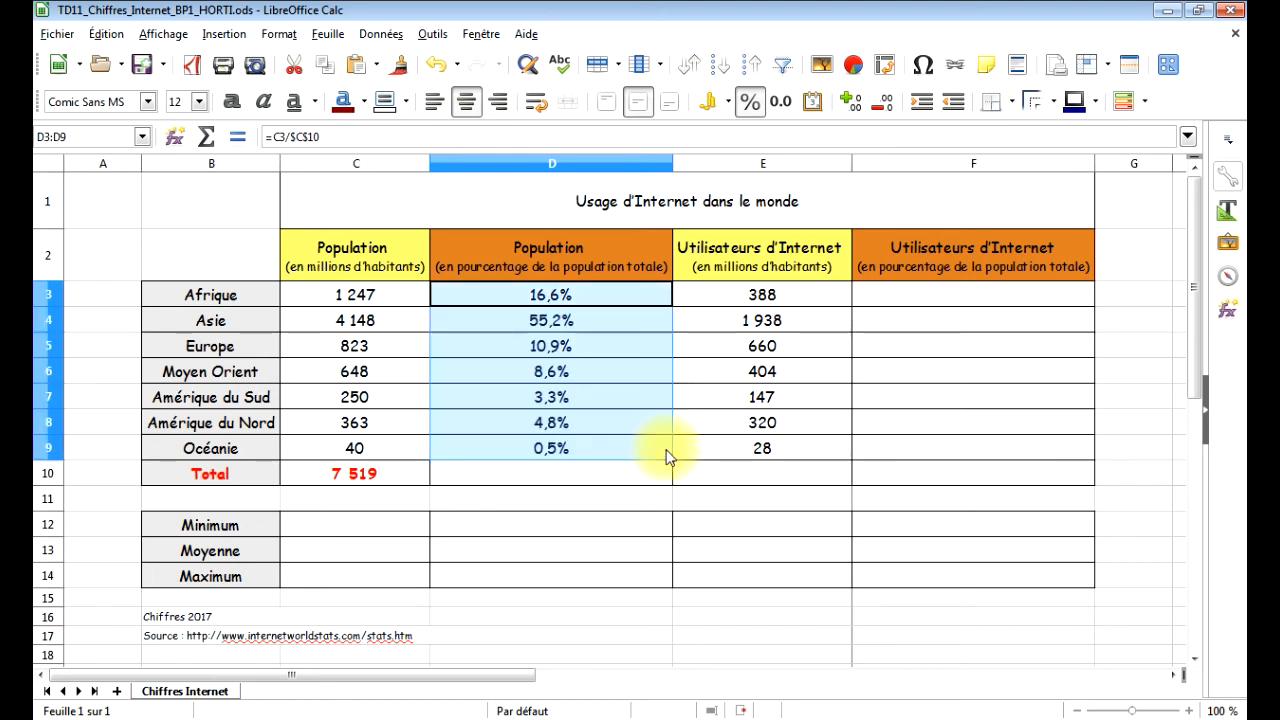
left_click(601, 446)
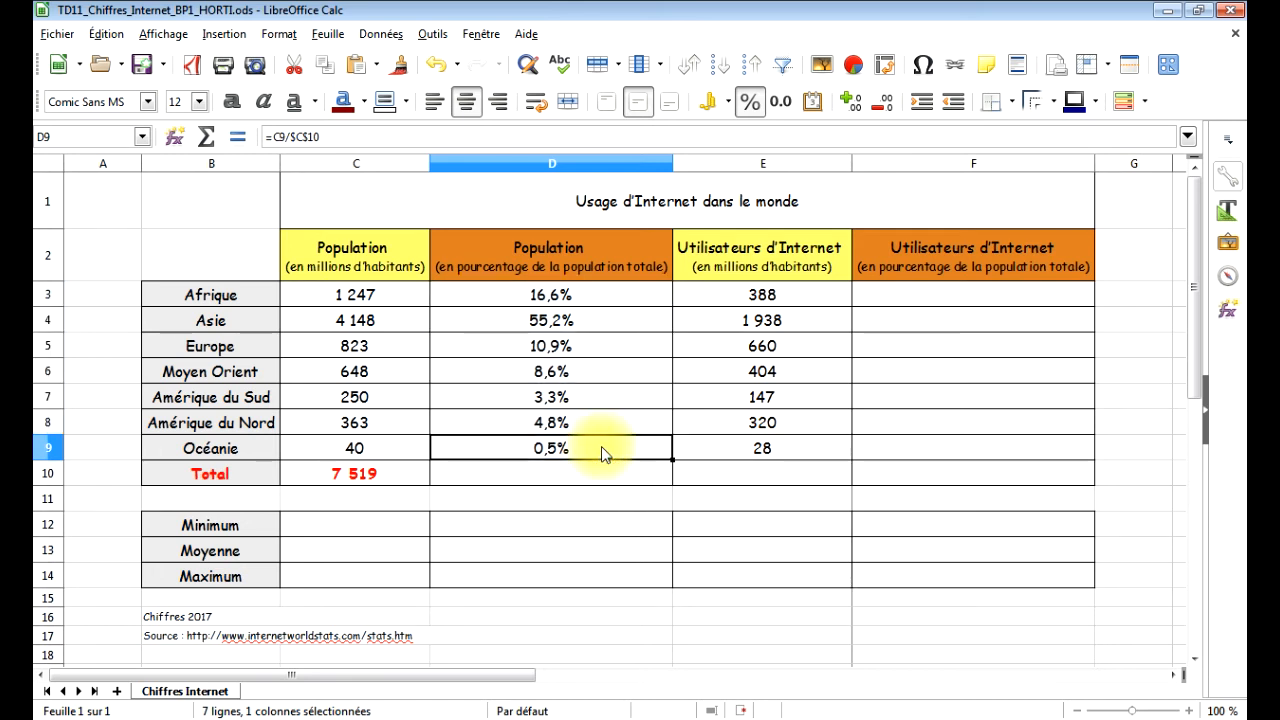
double_click(507, 452)
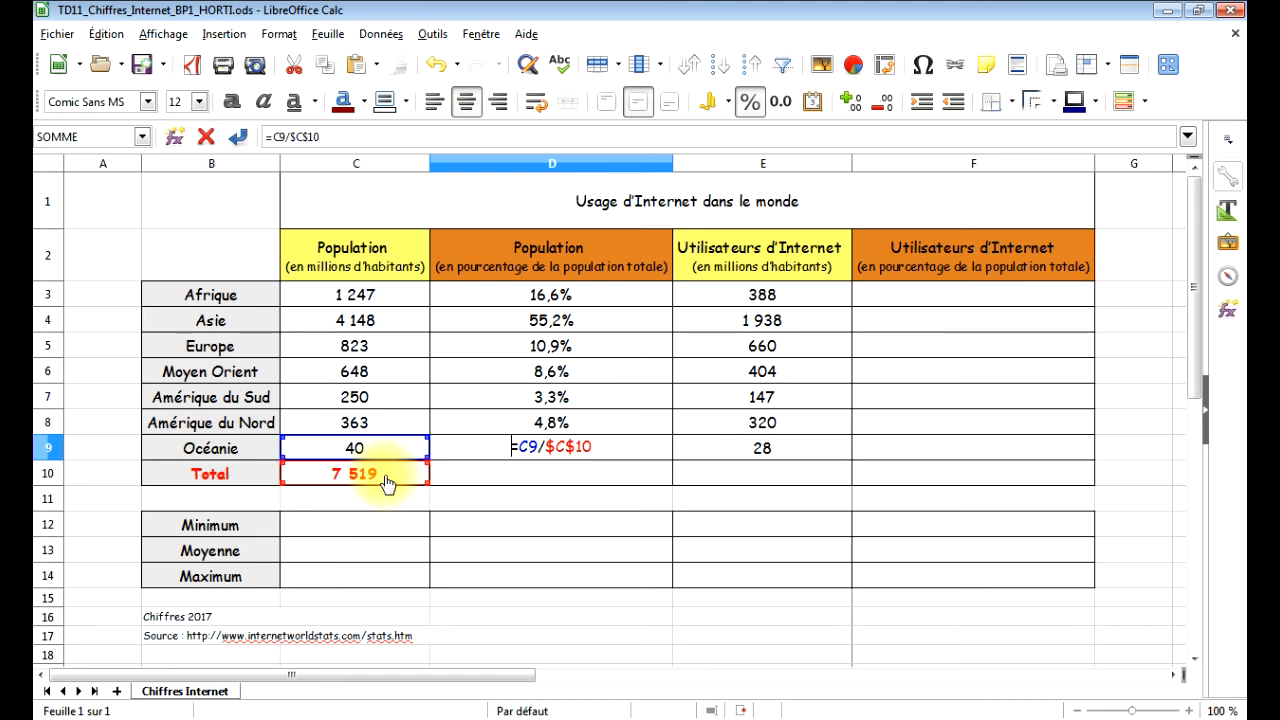
key("Return")
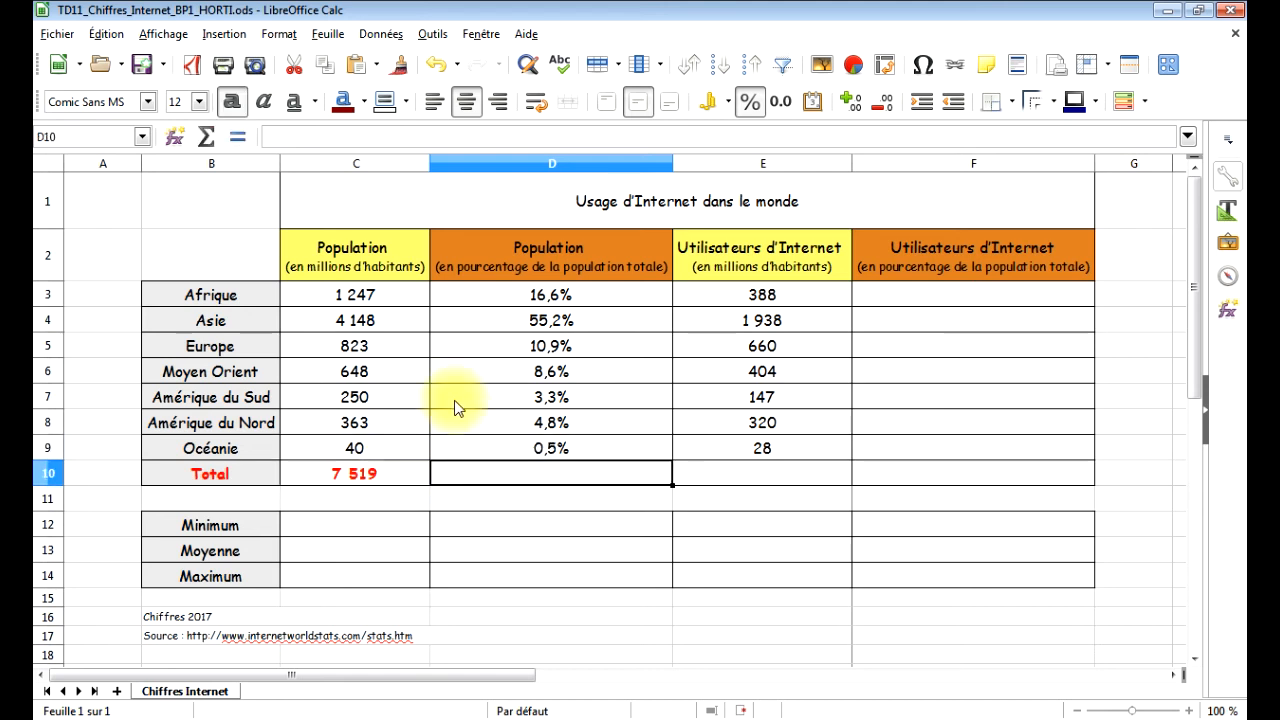
left_click_drag(470, 300, 486, 450)
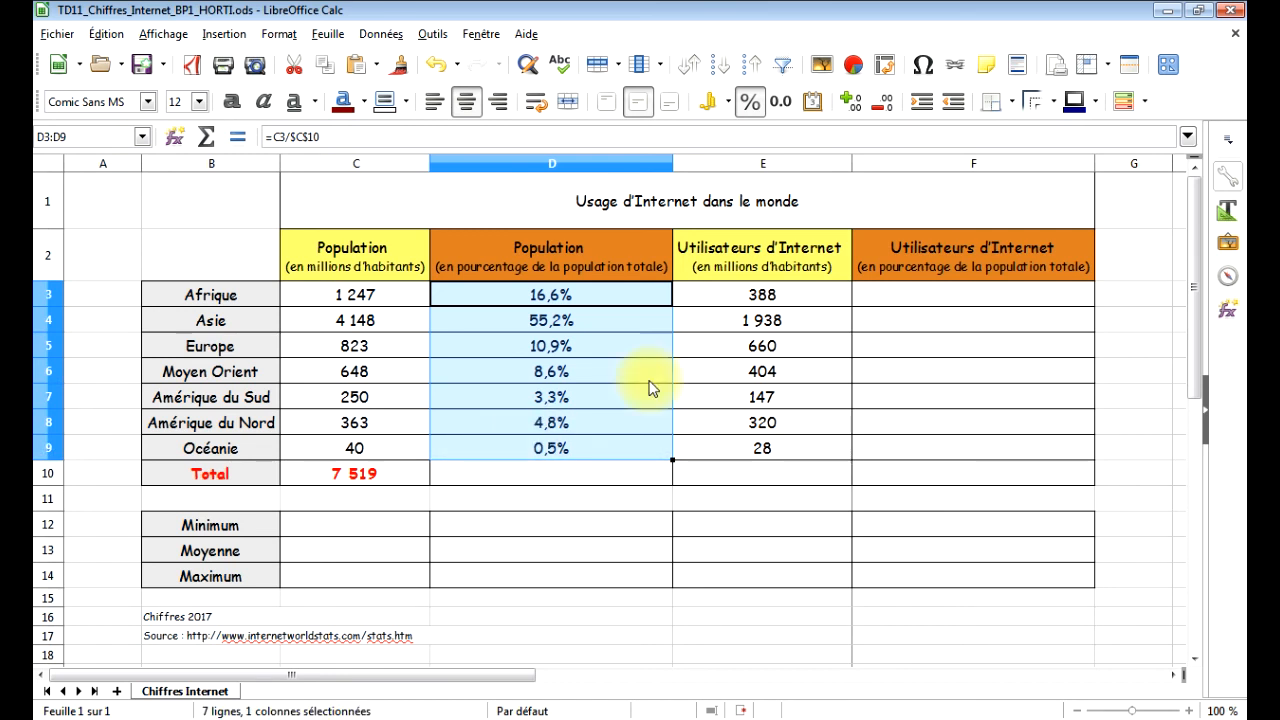
Calculate Afrique's Internet users as a share of the total population in F3 with =E3/$C$10.
left_click(703, 300)
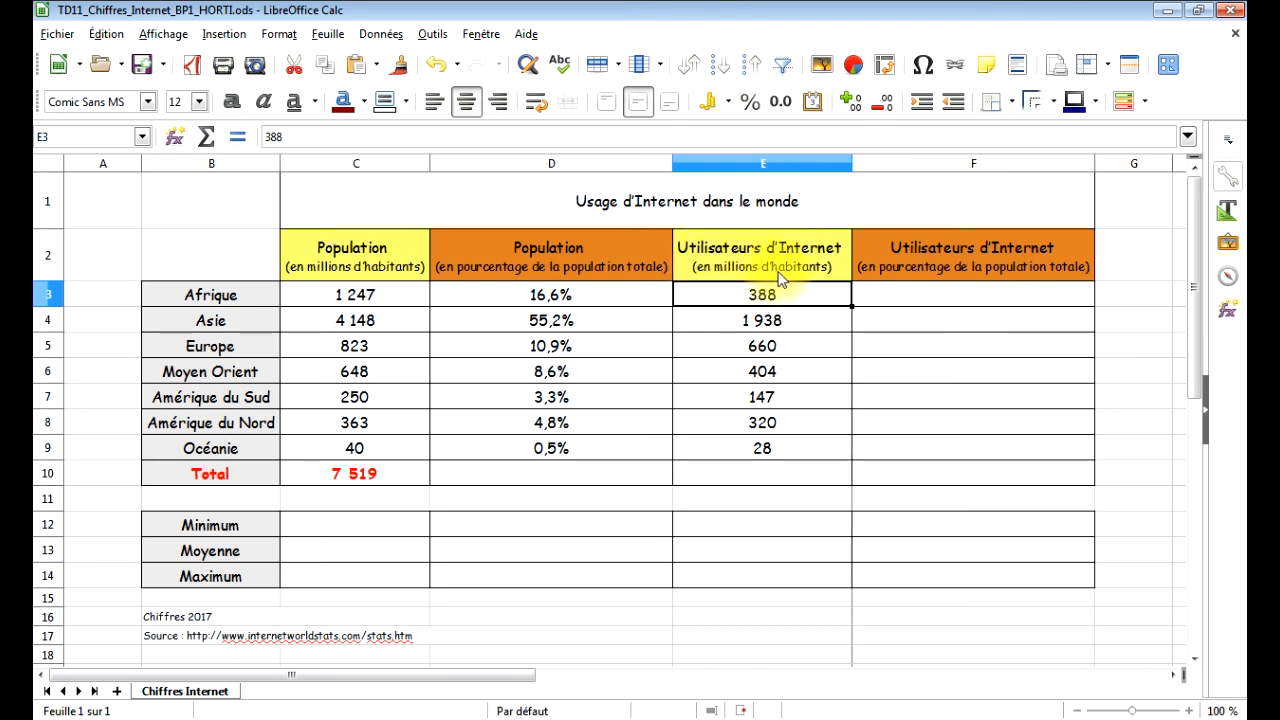
left_click(890, 308)
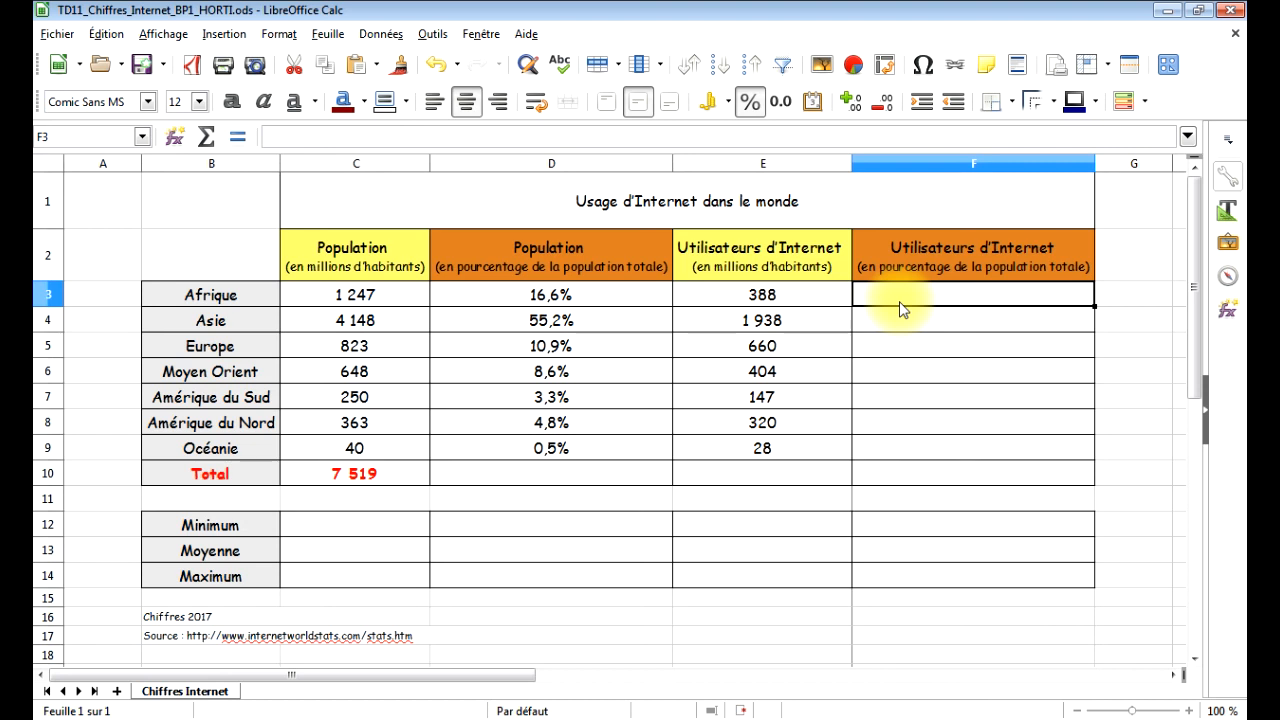
type("=")
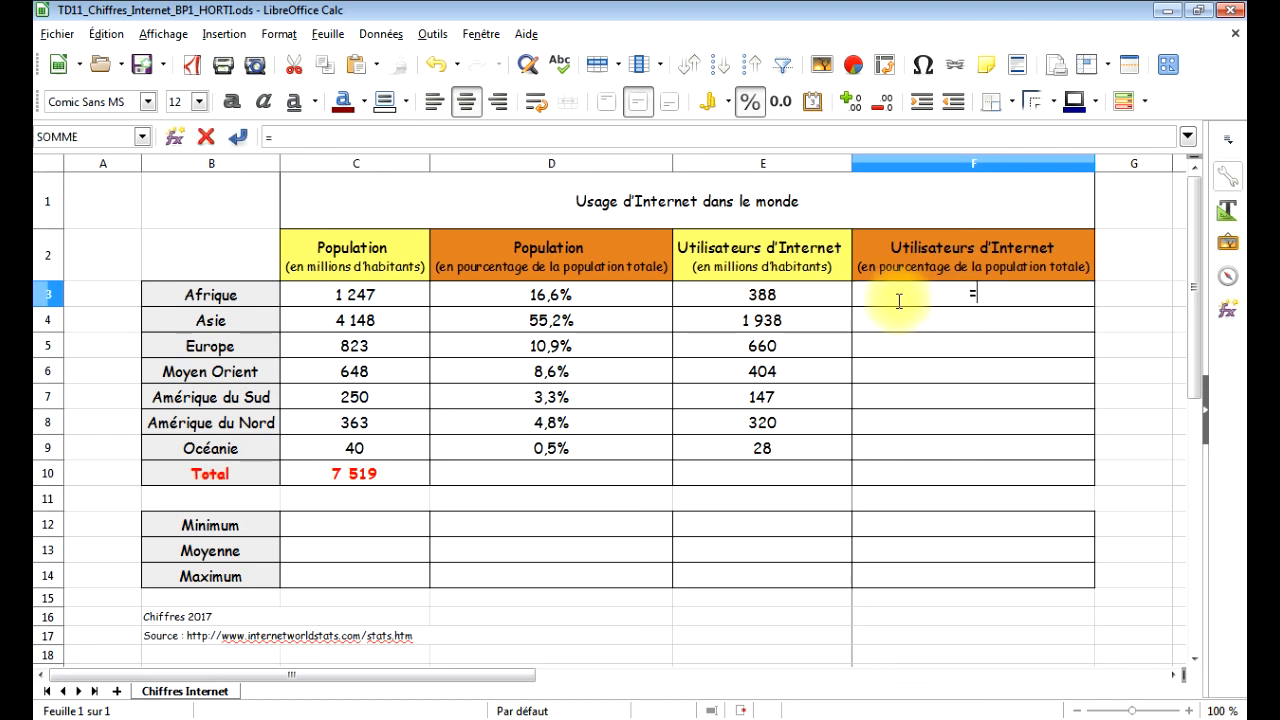
left_click(766, 303)
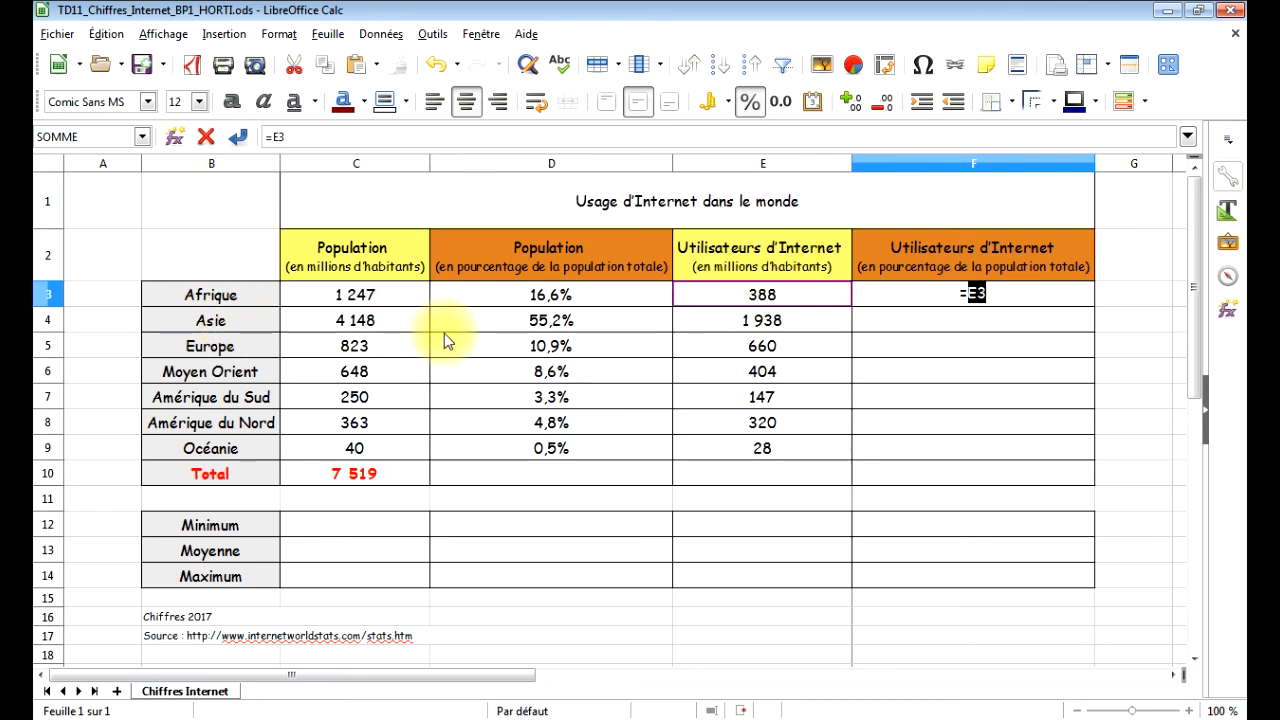
type("/")
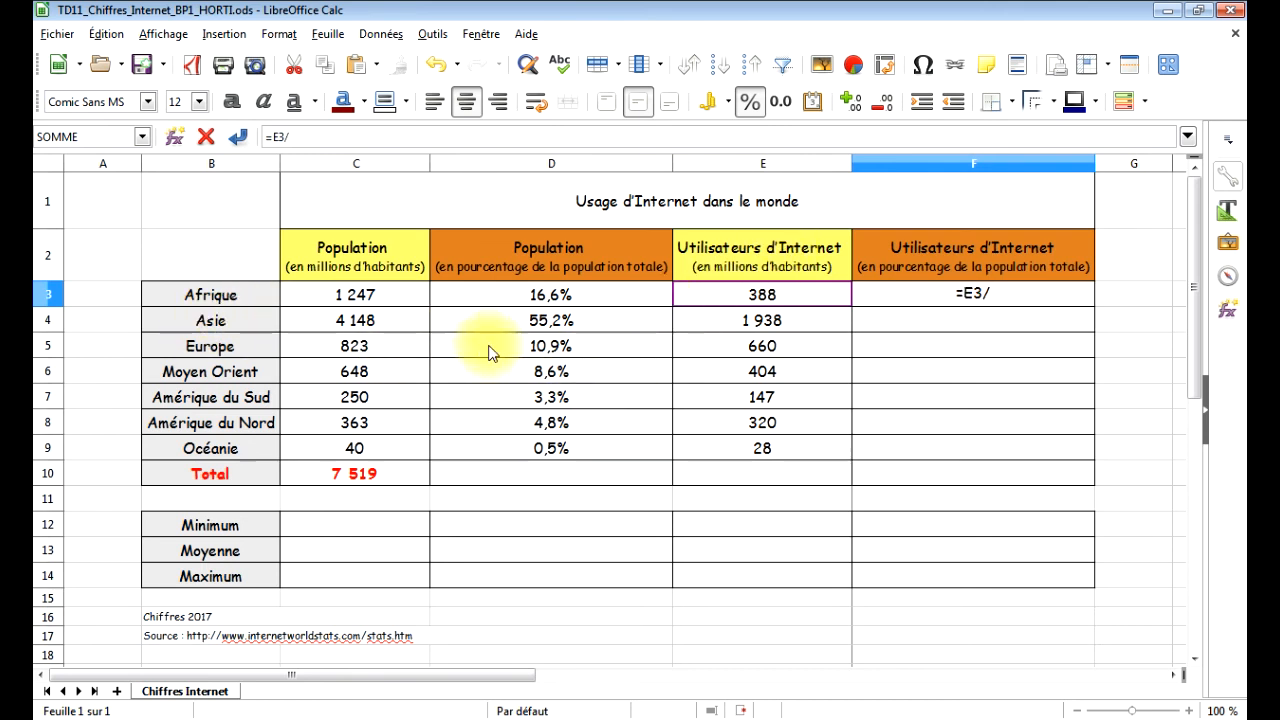
left_click(349, 479)
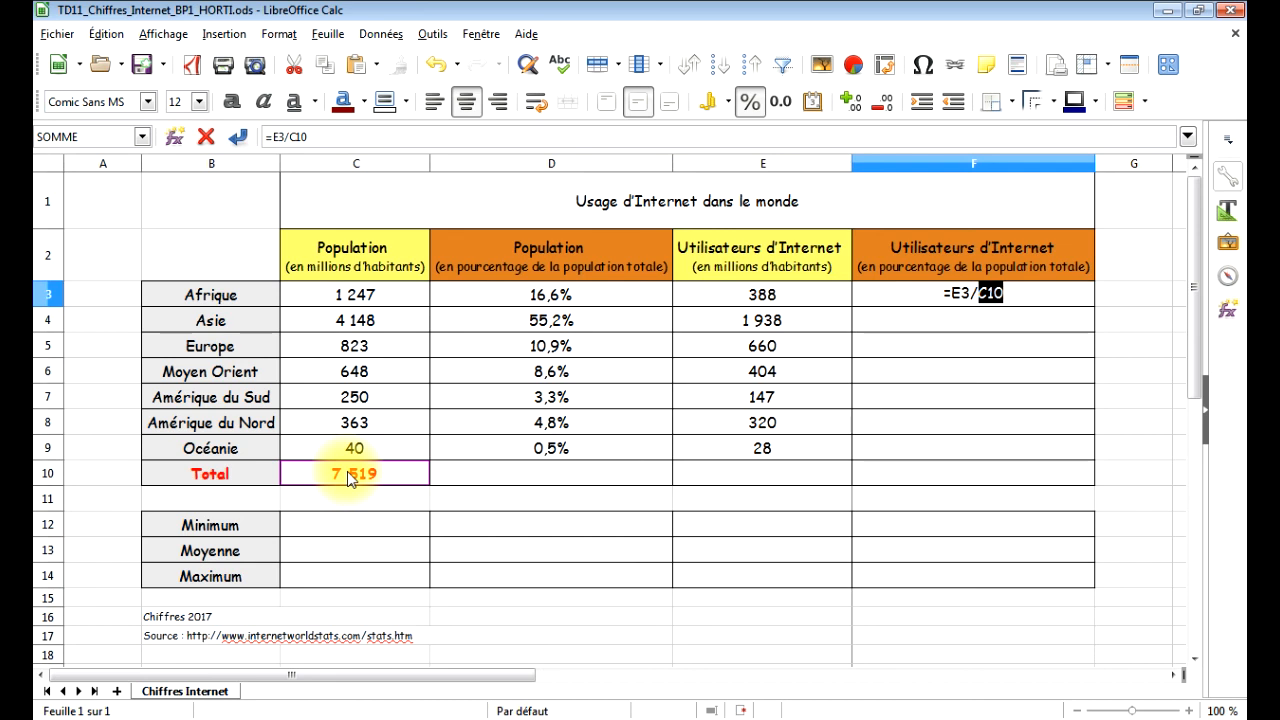
key("F4")
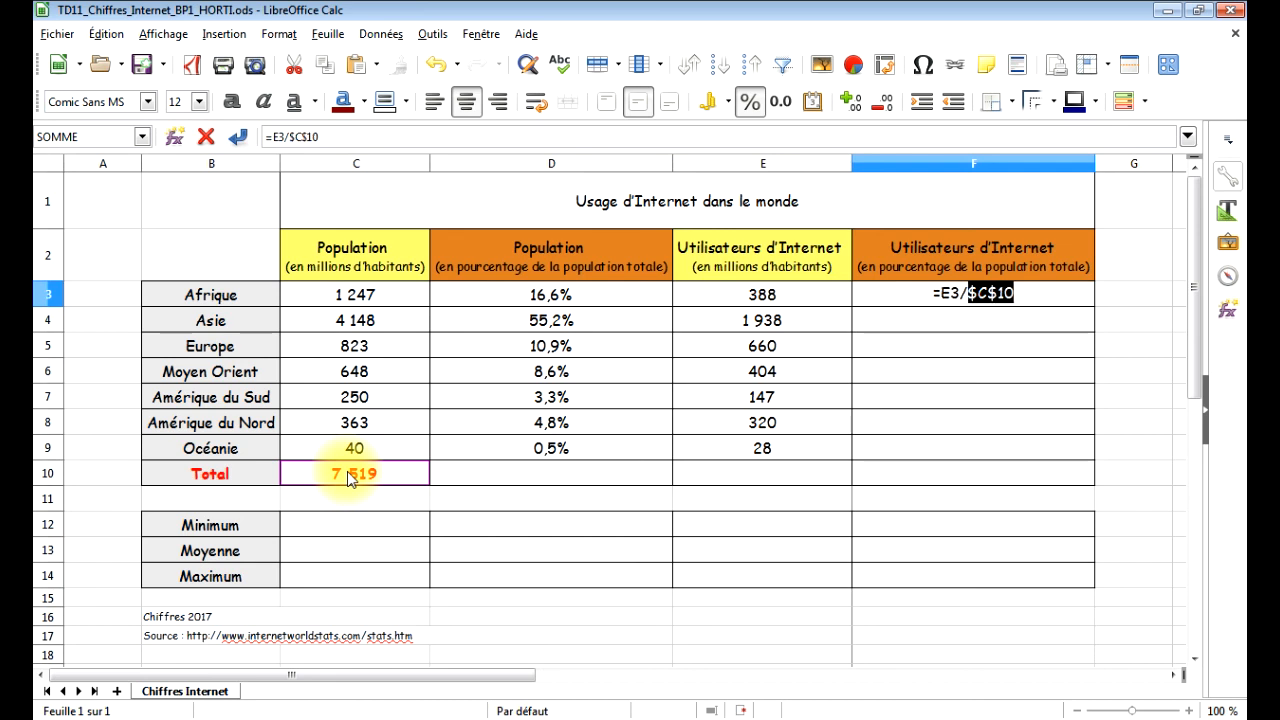
key("Return")
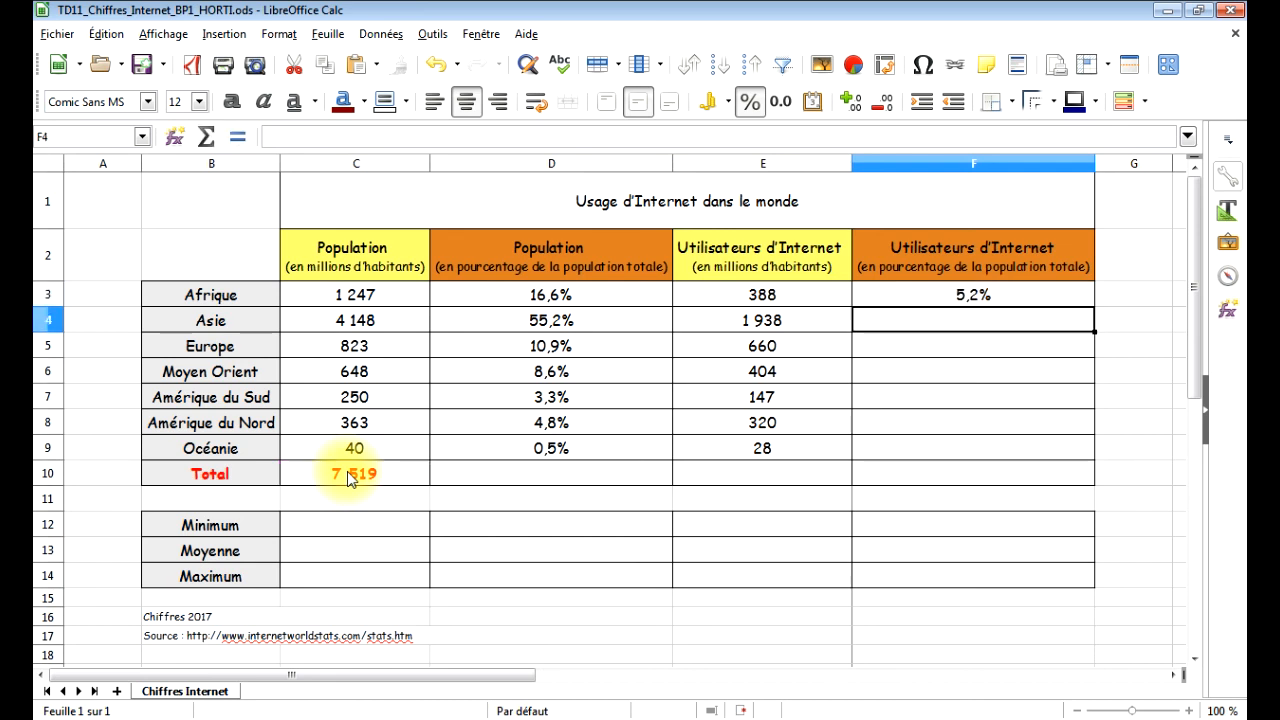
Fill the F3 formula down to F9 and check the references in the Océanie formula.
left_click(1020, 303)
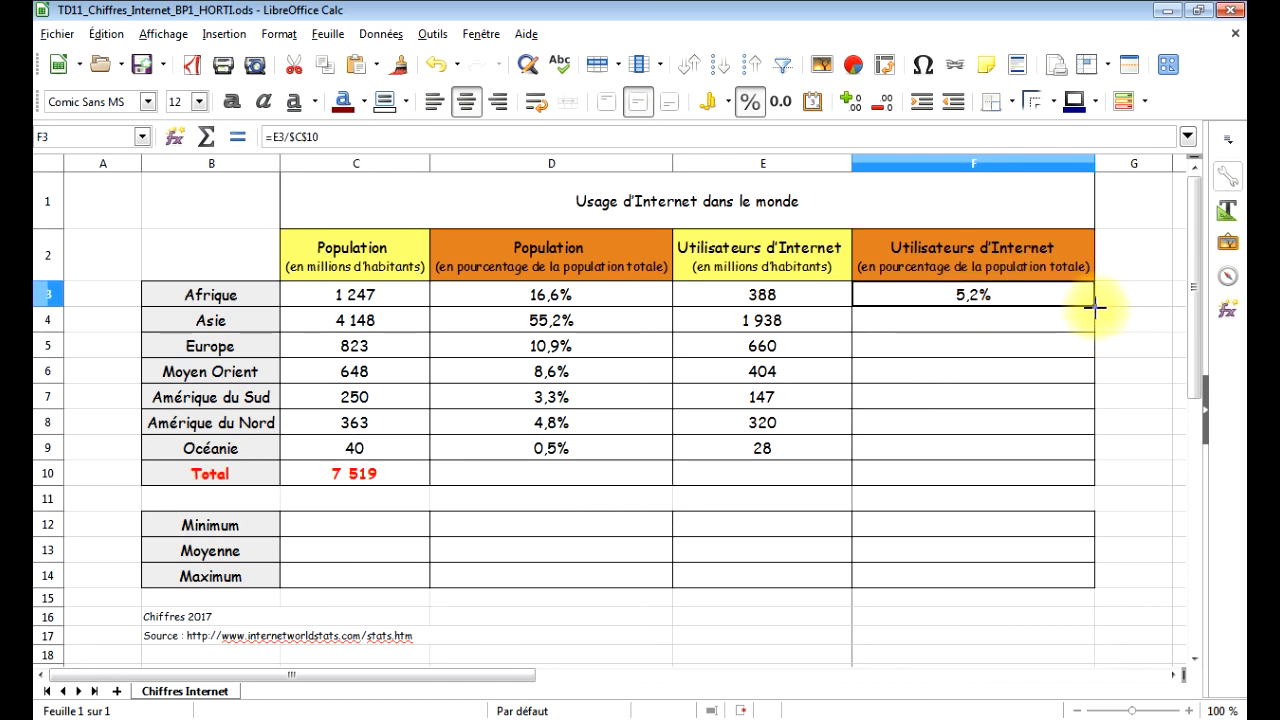
left_click_drag(1094, 308, 1084, 456)
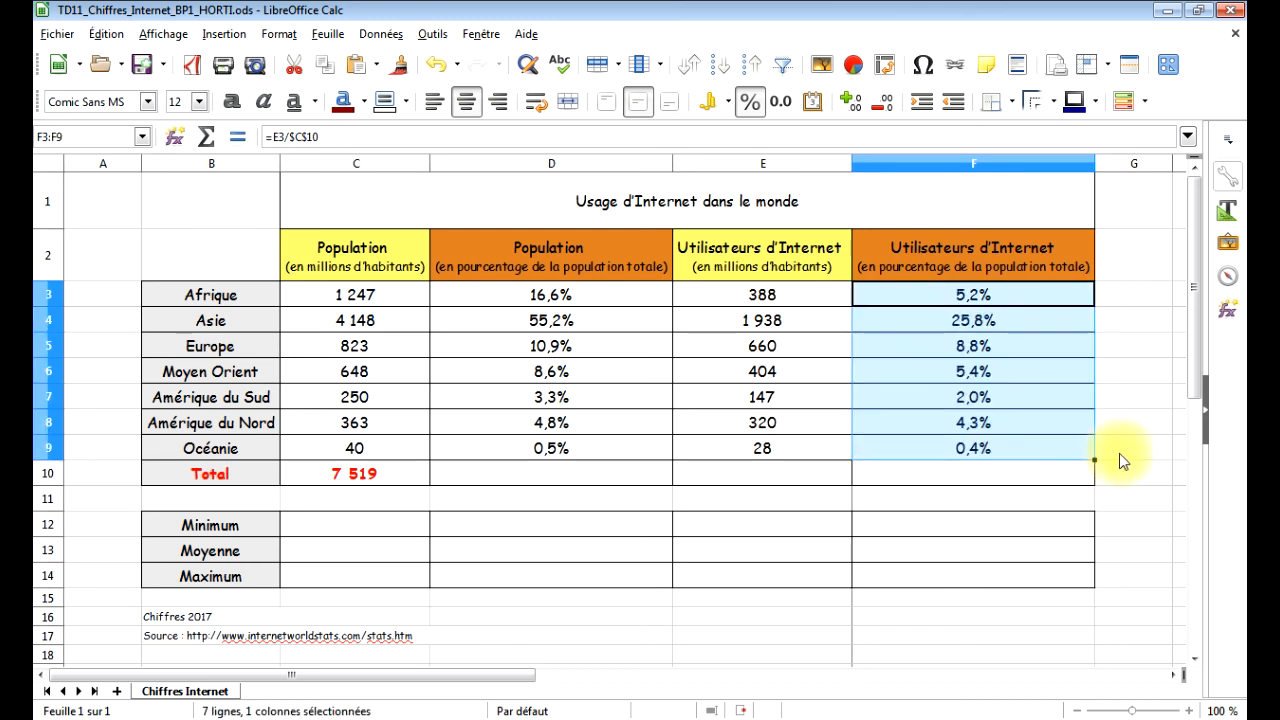
left_click(1121, 452)
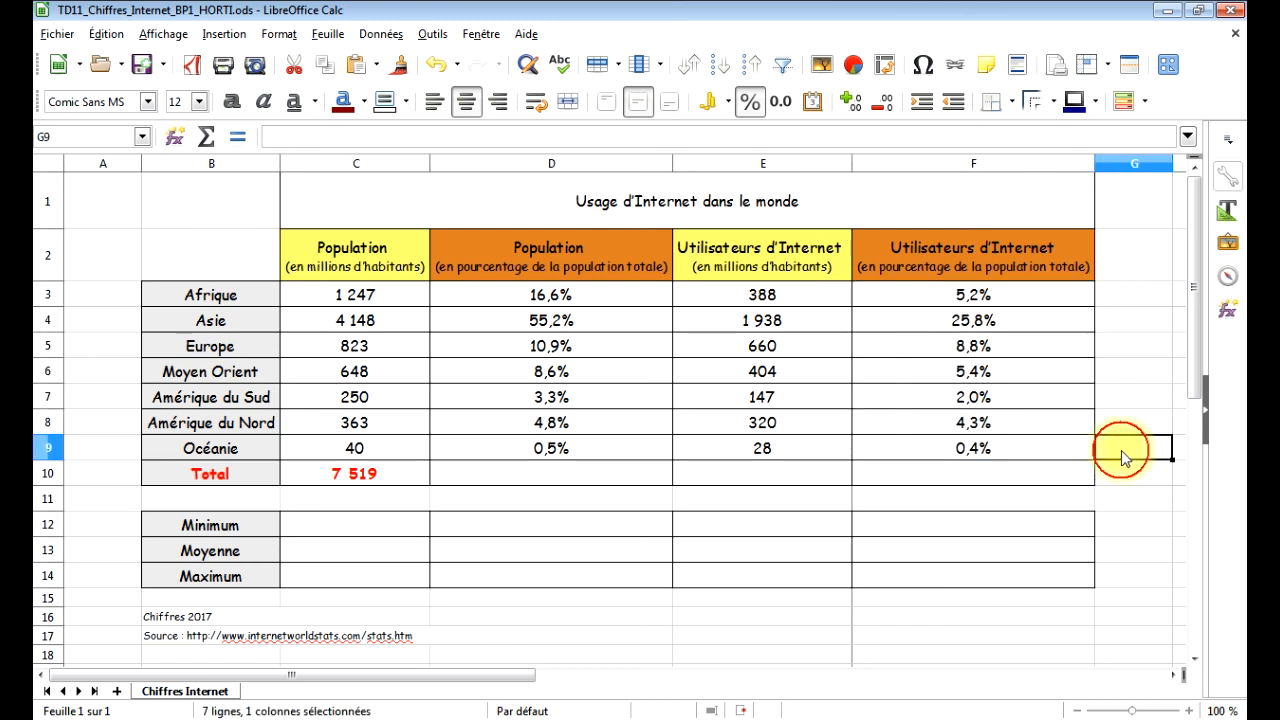
left_click(970, 450)
double_click(970, 450)
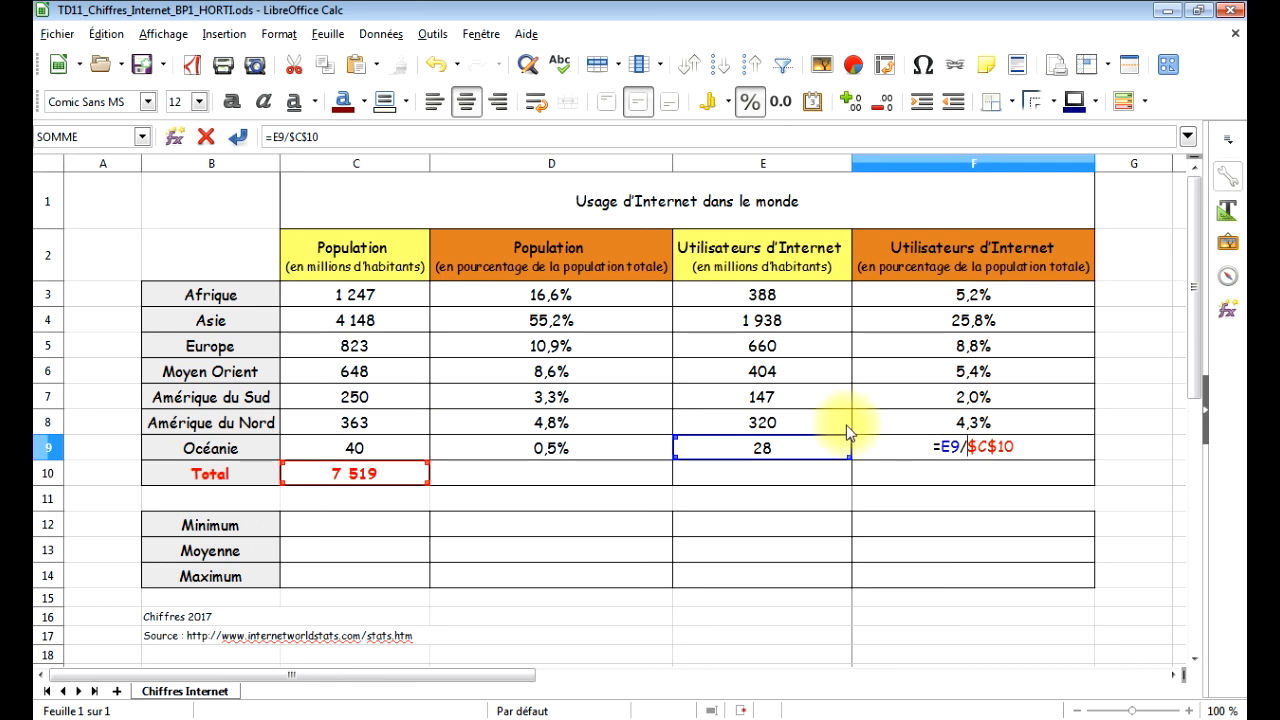
key("Return")
left_click(1155, 393)
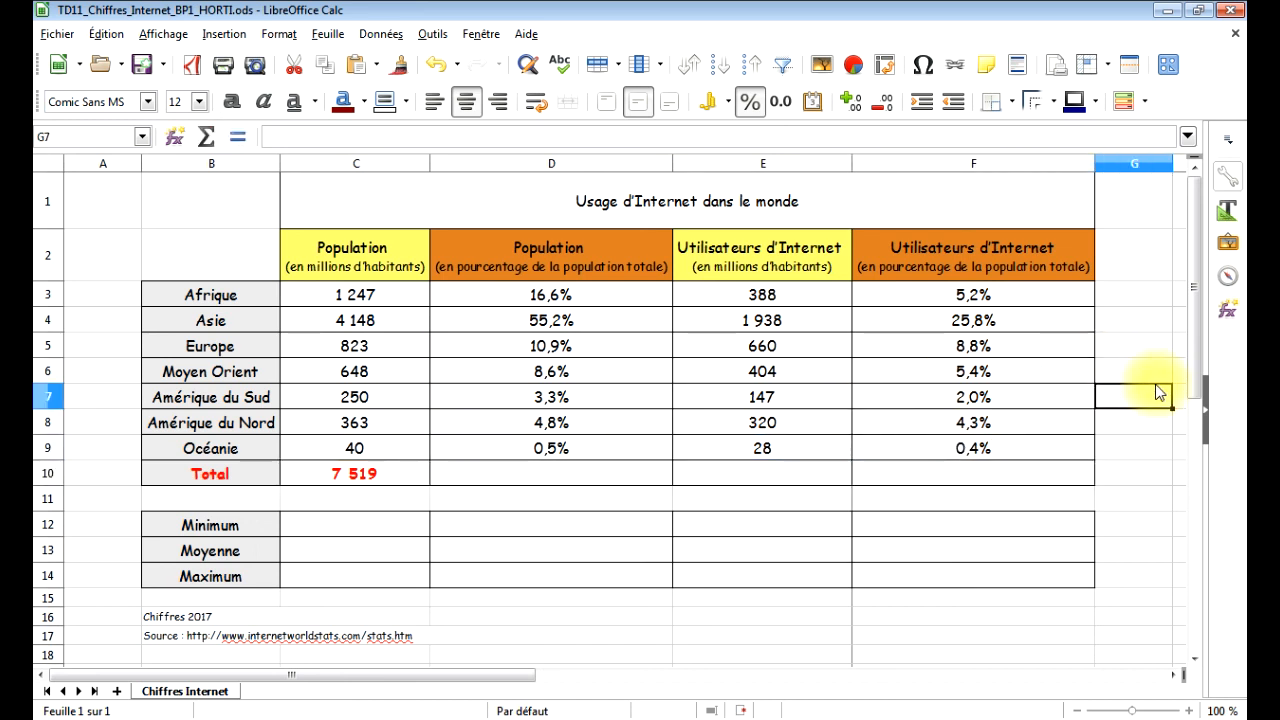